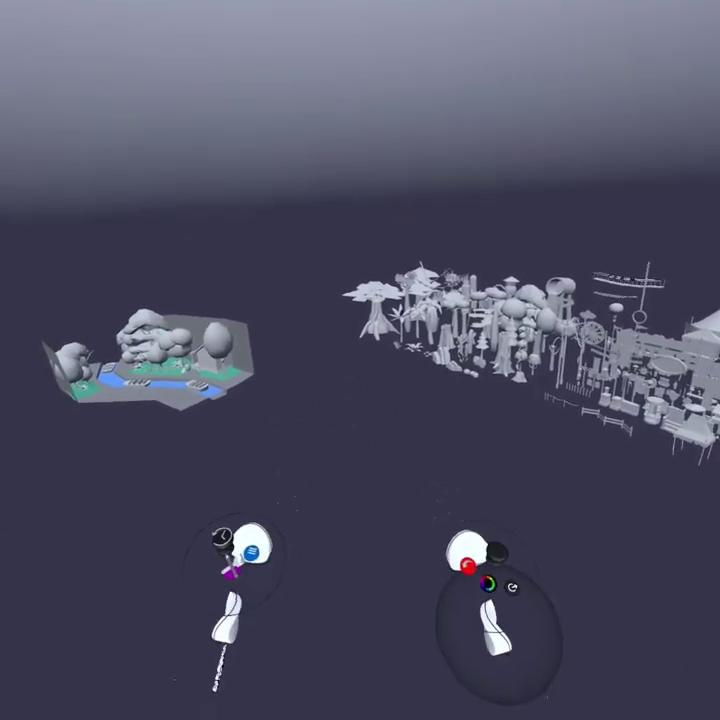
- Create a flat square floor slab in the empty space in front of the model assets
mouse_move(458, 533)
mouse_down()
mouse_move(448, 538)
mouse_move(493, 564)
mouse_move(499, 581)
mouse_move(470, 574)
mouse_up()
drag(378, 380, 458, 419)
click(249, 522)
drag(369, 384, 421, 431)
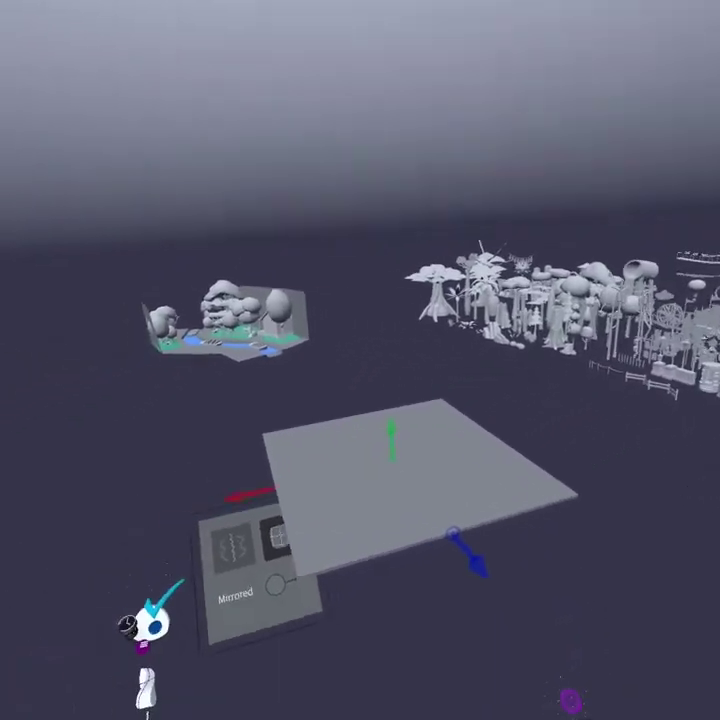
click(154, 622)
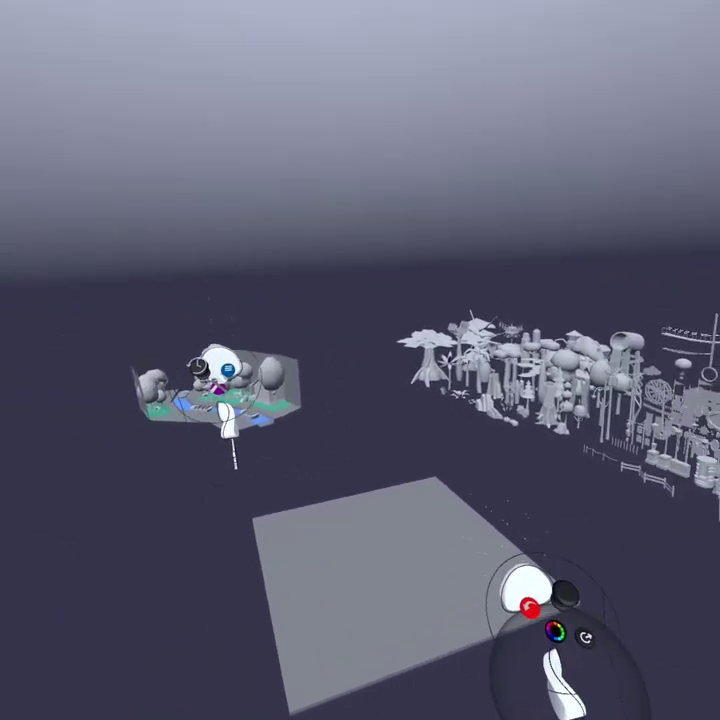
- Try tilting the floor slab freely with grid snapping turned off, and undo the tilt
click(201, 397)
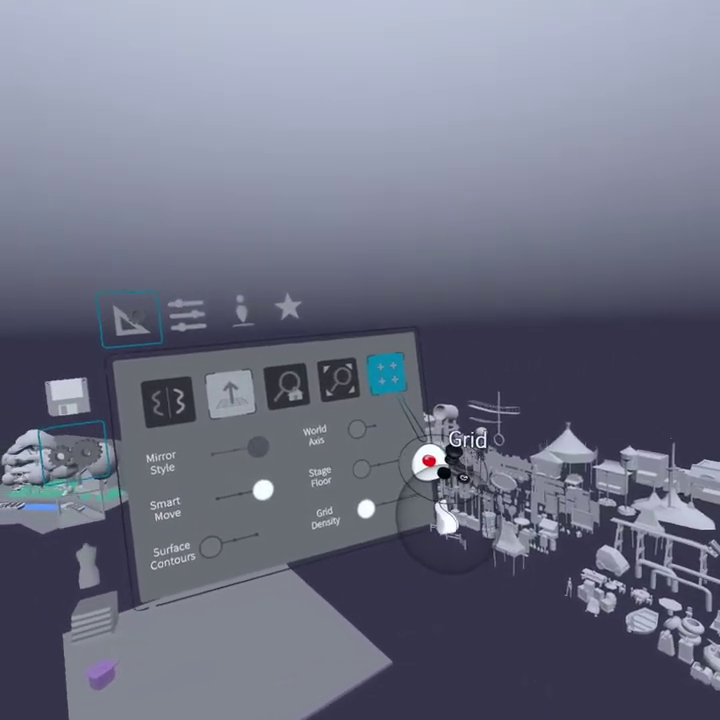
click(382, 364)
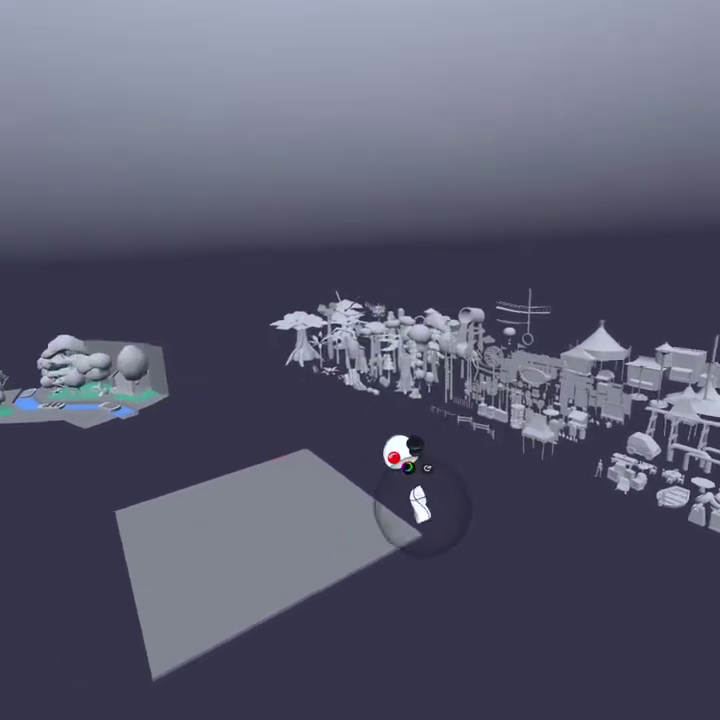
drag(419, 503, 471, 546)
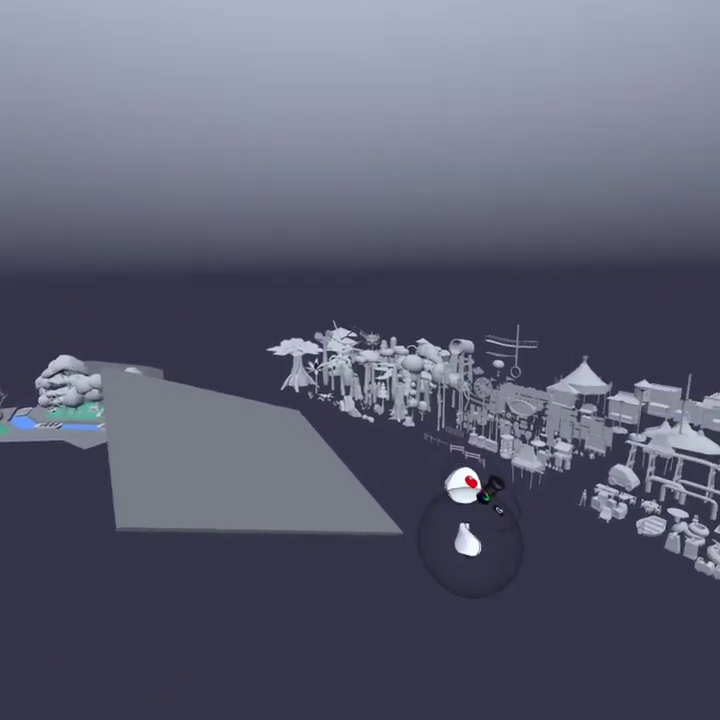
key(ctrl+z)
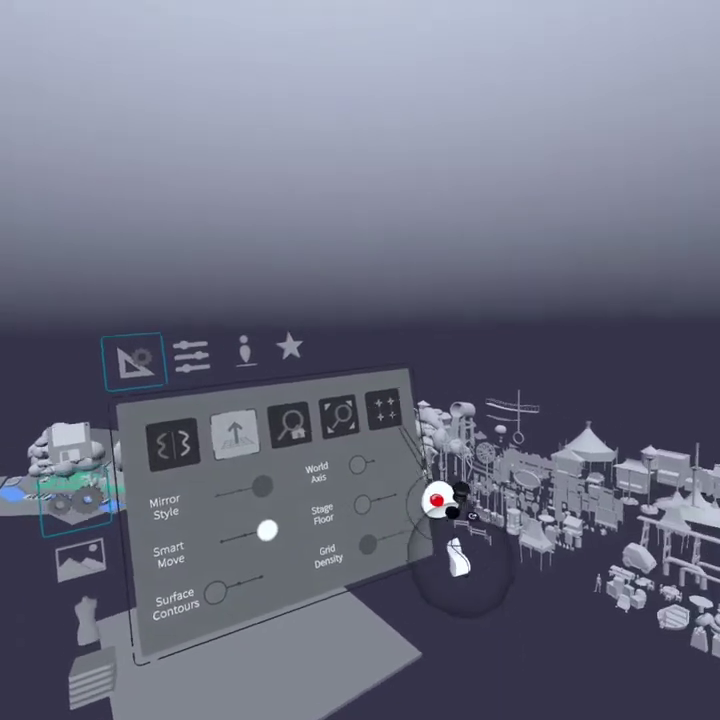
- Turn grid snapping back on in the settings
click(380, 388)
drag(430, 553, 489, 540)
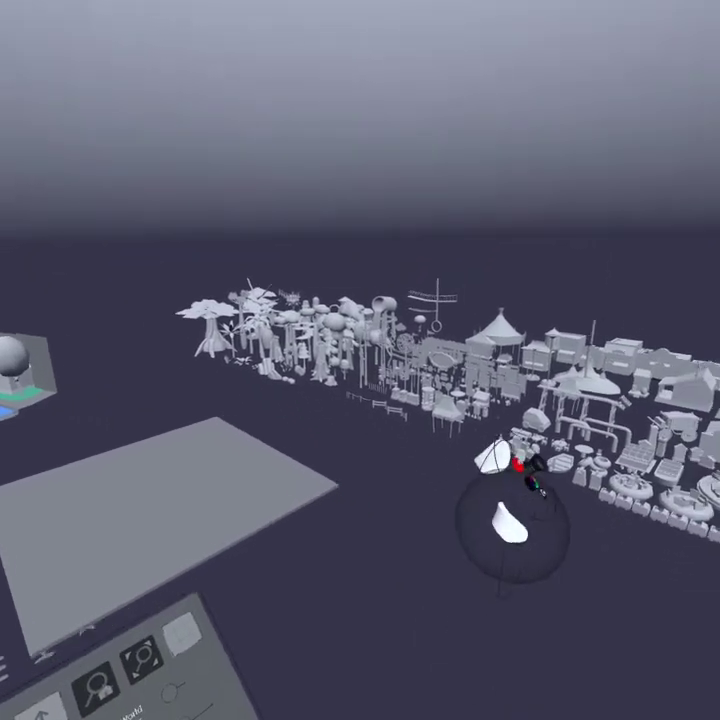
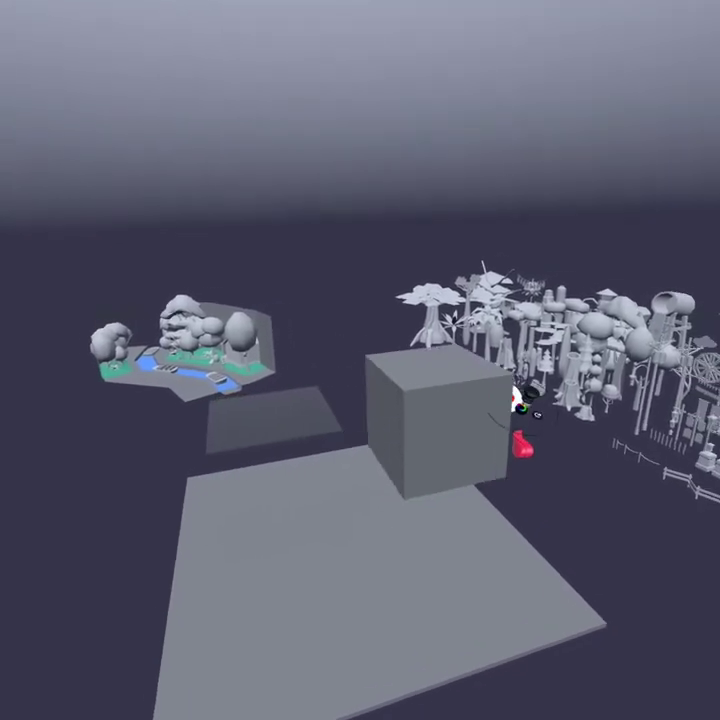
- Duplicate the cube so that two cubes stand side by side on the floor slab
key(ctrl+d)
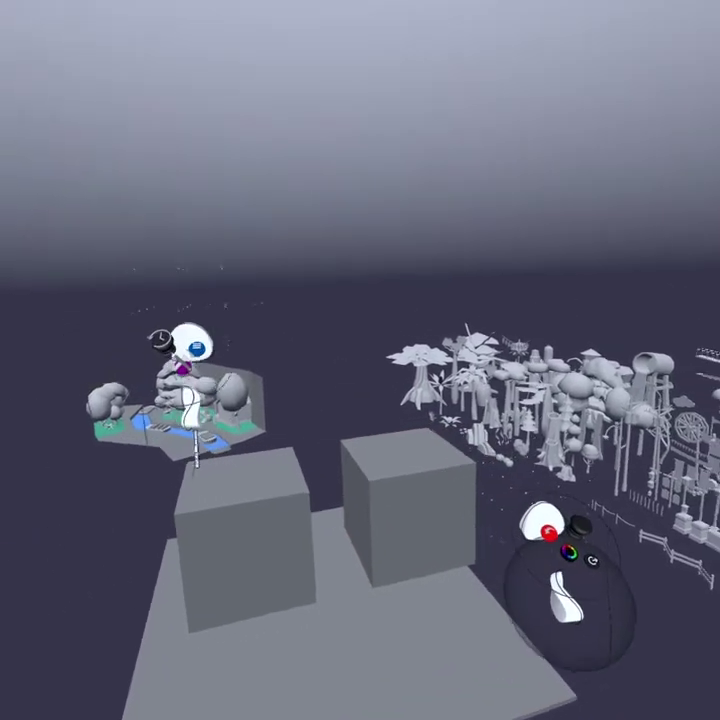
key(Escape)
click(425, 335)
key(Escape)
- Rotate the right cube by hand and set it back upright on the floor slab
drag(425, 475, 516, 446)
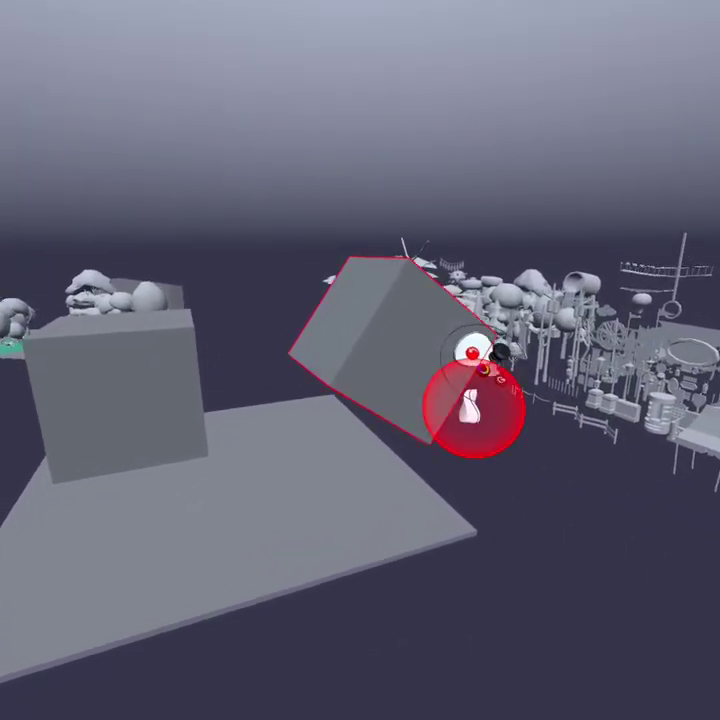
drag(471, 407, 473, 363)
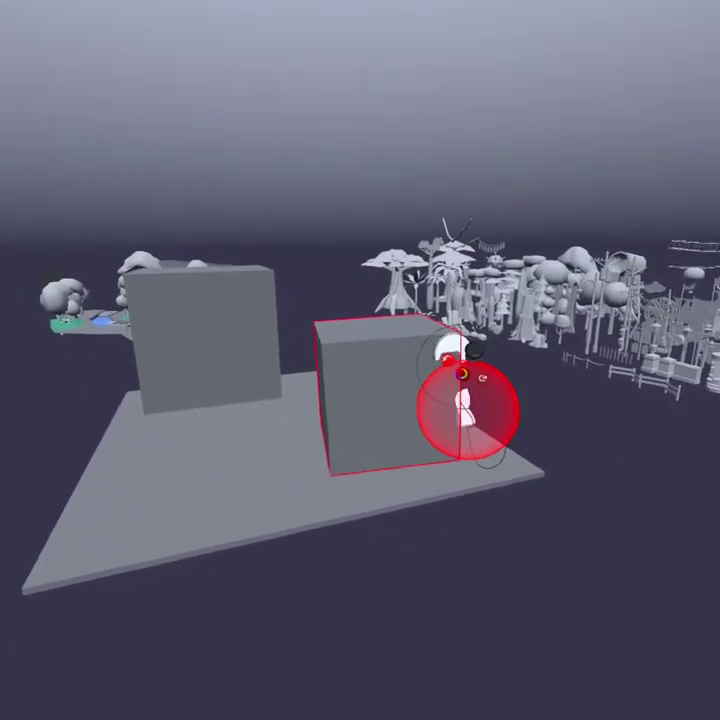
drag(500, 360, 472, 355)
- Pick up the ring-shaped transform tool and move the left cube along the gizmo axes into place on the slab
middle_drag(541, 493, 561, 604)
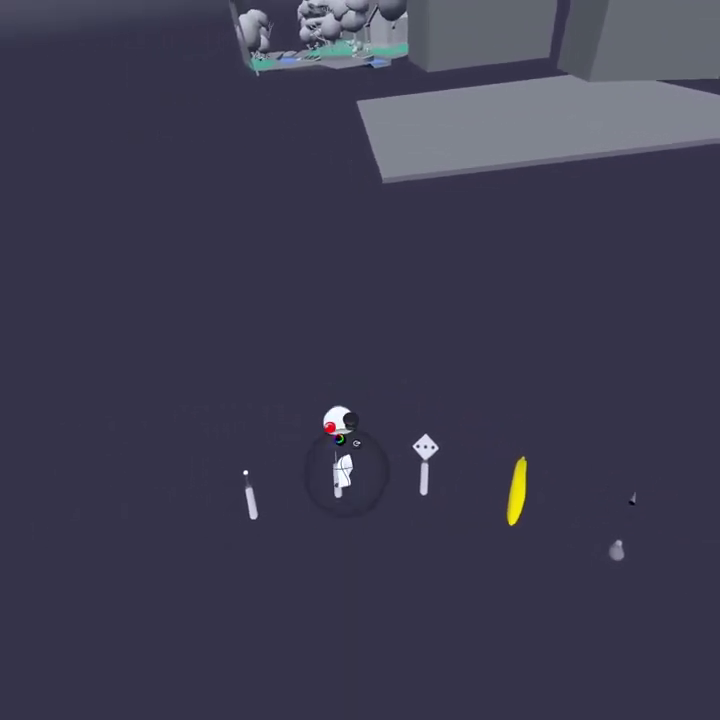
click(338, 504)
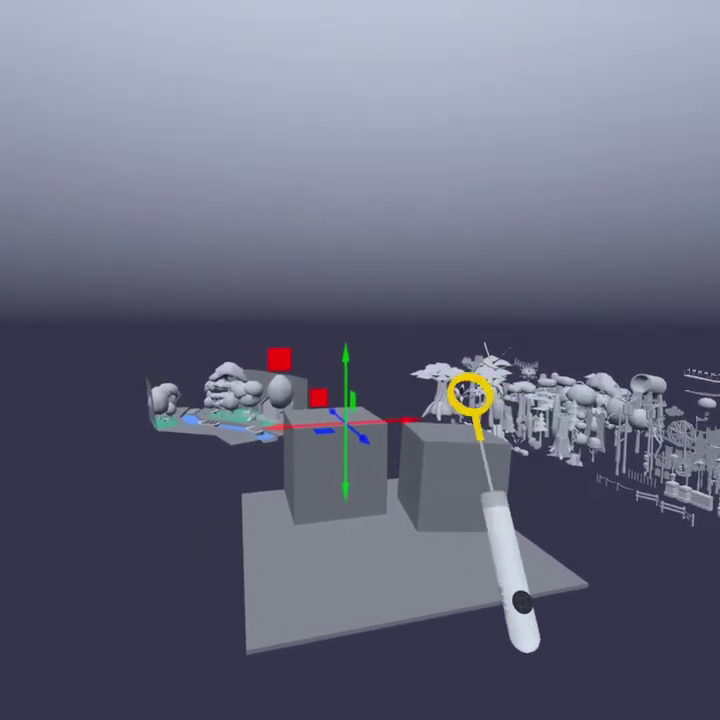
drag(334, 354, 380, 368)
drag(366, 422, 342, 447)
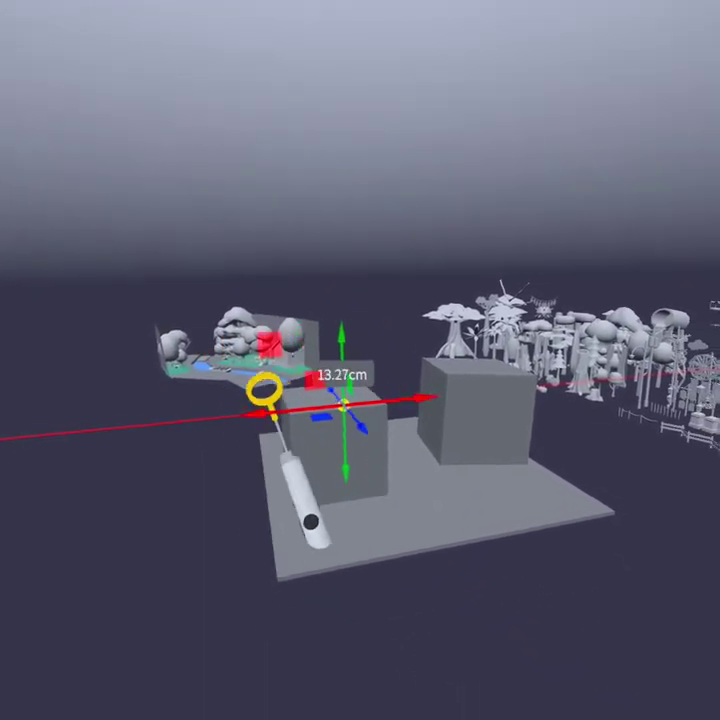
drag(224, 398, 256, 424)
drag(345, 395, 385, 436)
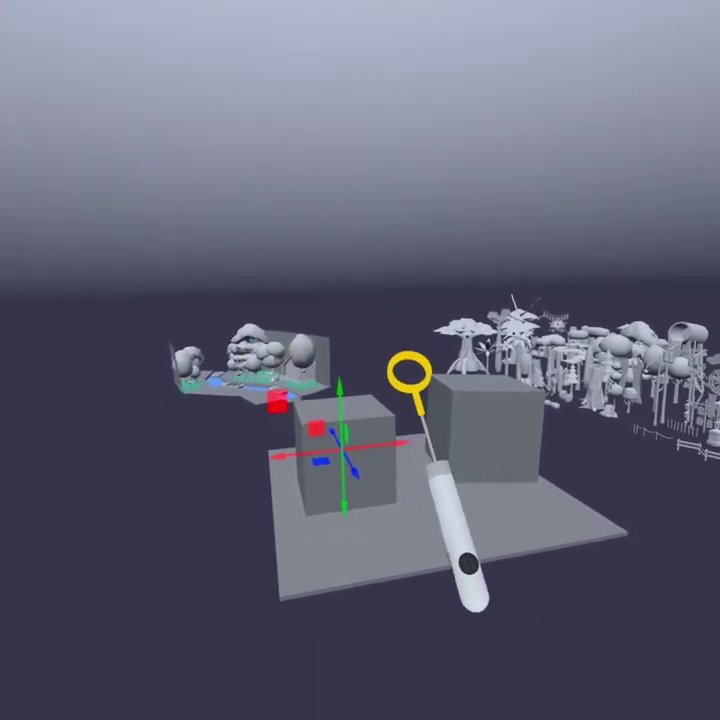
drag(344, 420, 370, 309)
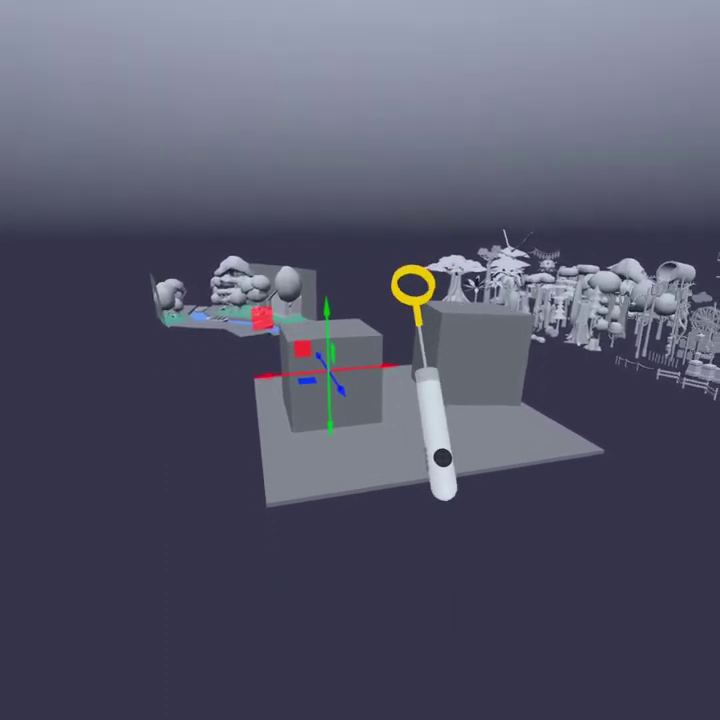
- Rotate the left cube about its vertical axis and adjust its height with the gizmo's scale handle
key(e)
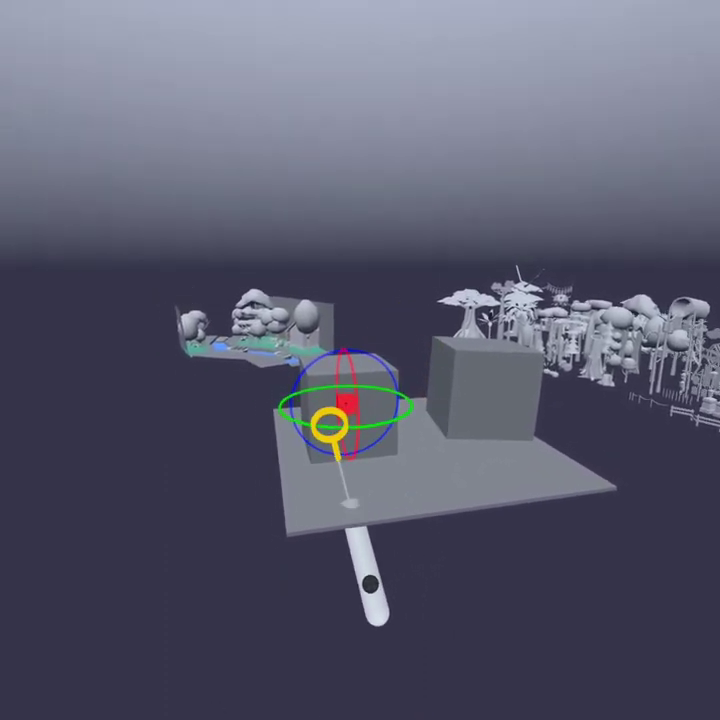
drag(349, 443, 356, 436)
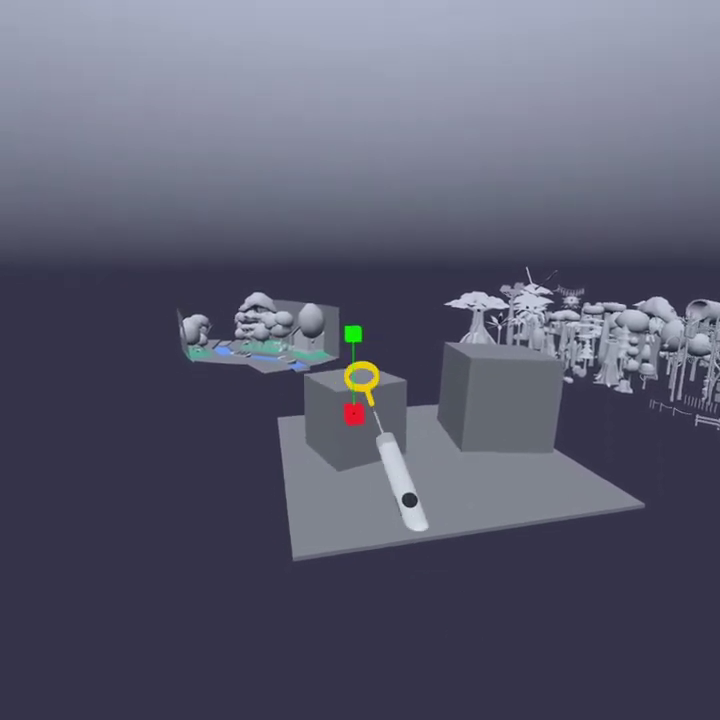
mouse_move(363, 363)
mouse_down()
mouse_move(363, 354)
mouse_move(372, 360)
mouse_up()
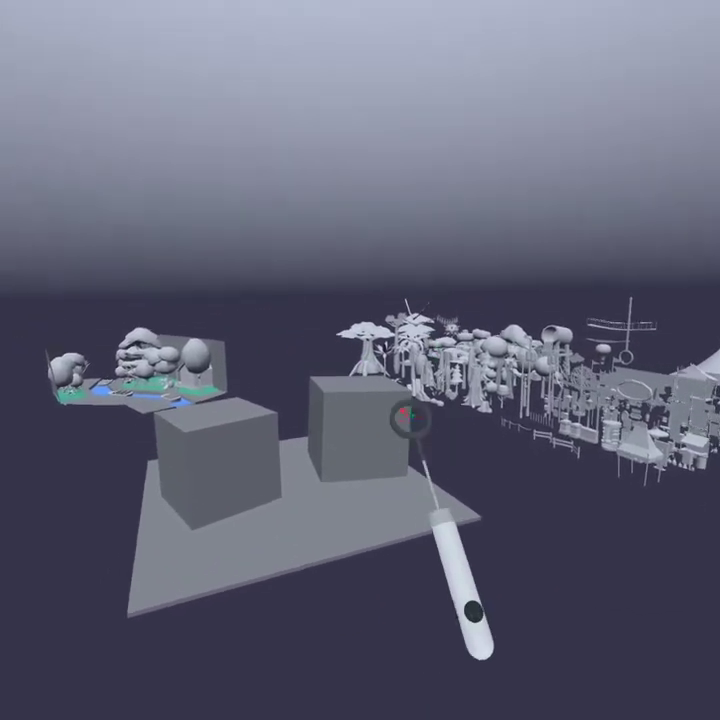
- Select the right cube with the transform tool and tilt it slightly about the gizmo's red axis
click(458, 415)
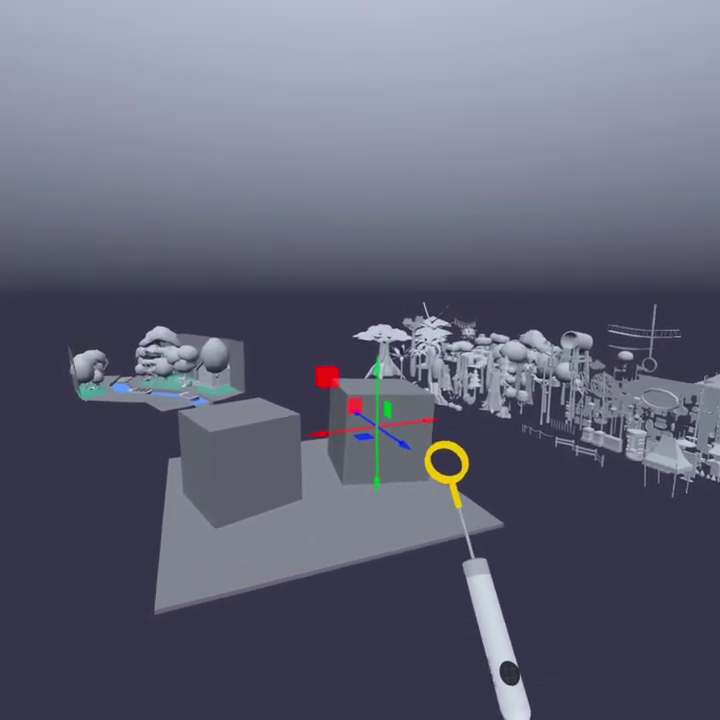
click(414, 430)
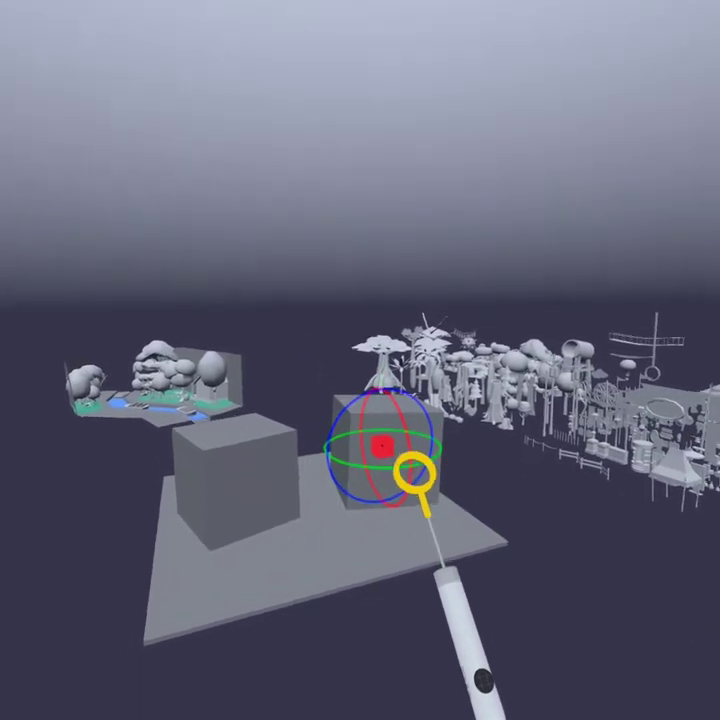
drag(342, 403, 345, 410)
drag(337, 363, 326, 435)
drag(376, 403, 416, 394)
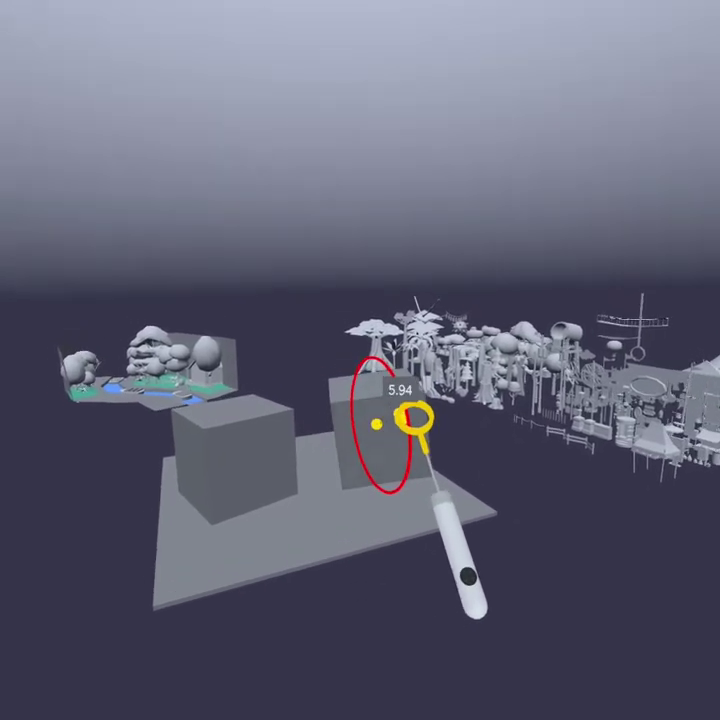
drag(415, 418, 425, 440)
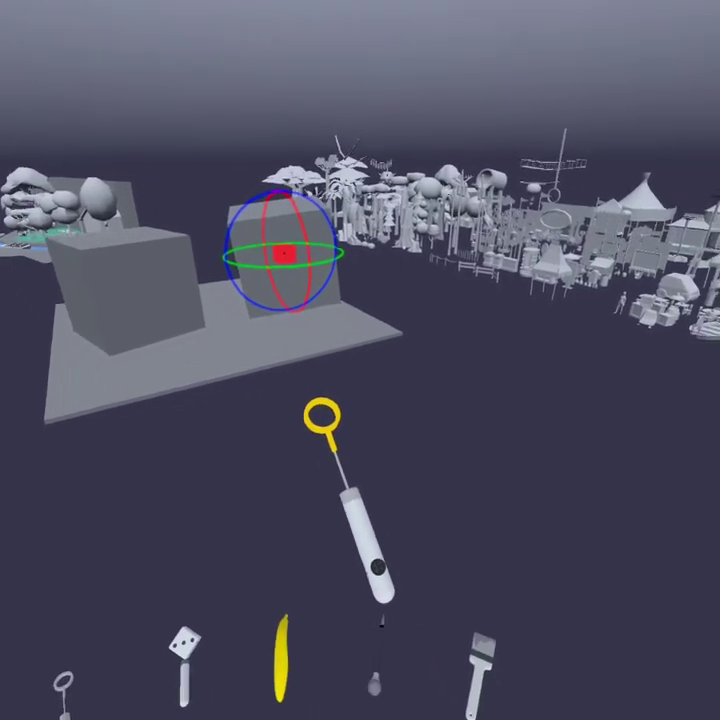
- Put away the transform tool and enable grid snapping for the empty floor slab scene
click(378, 567)
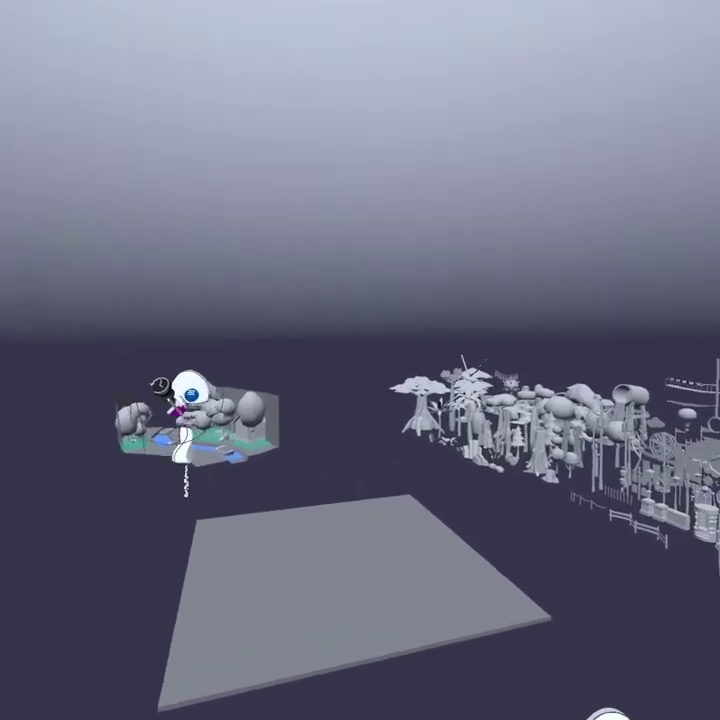
click(426, 675)
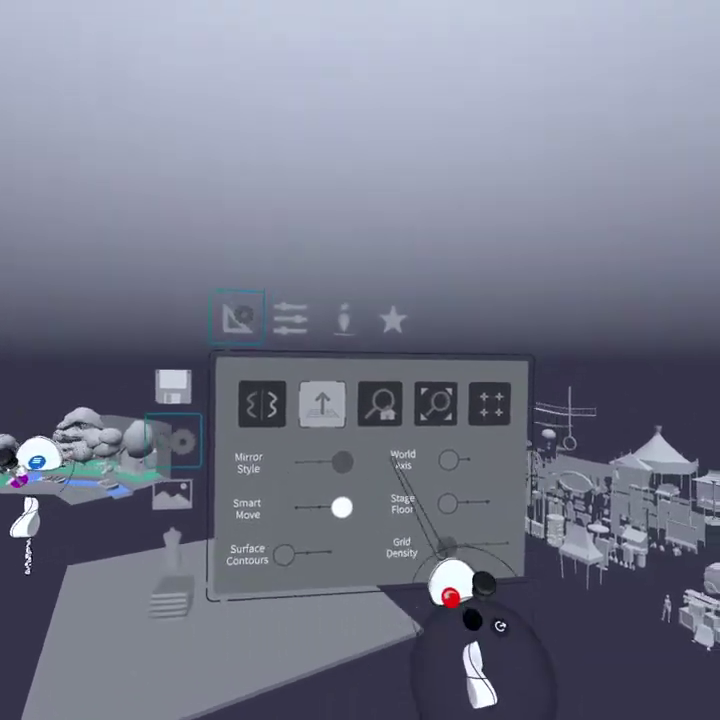
click(497, 400)
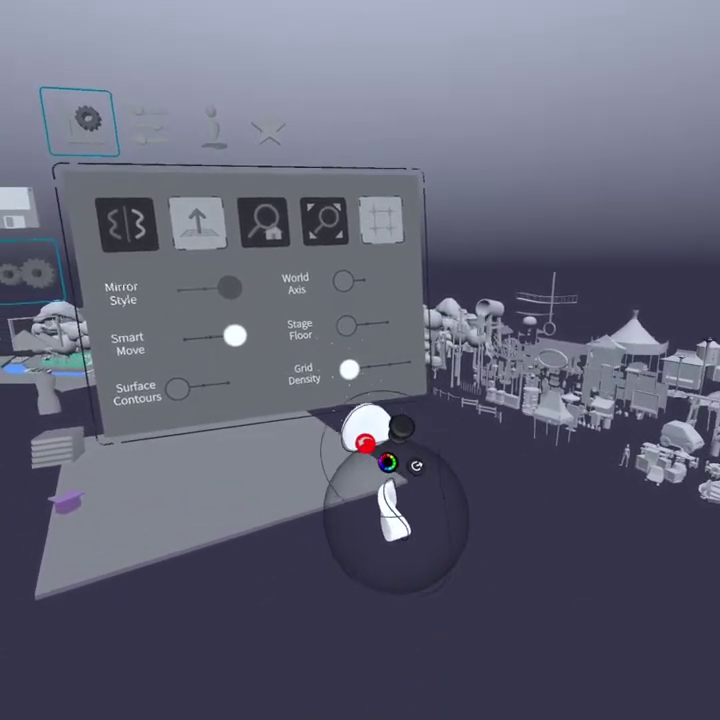
drag(351, 425, 400, 410)
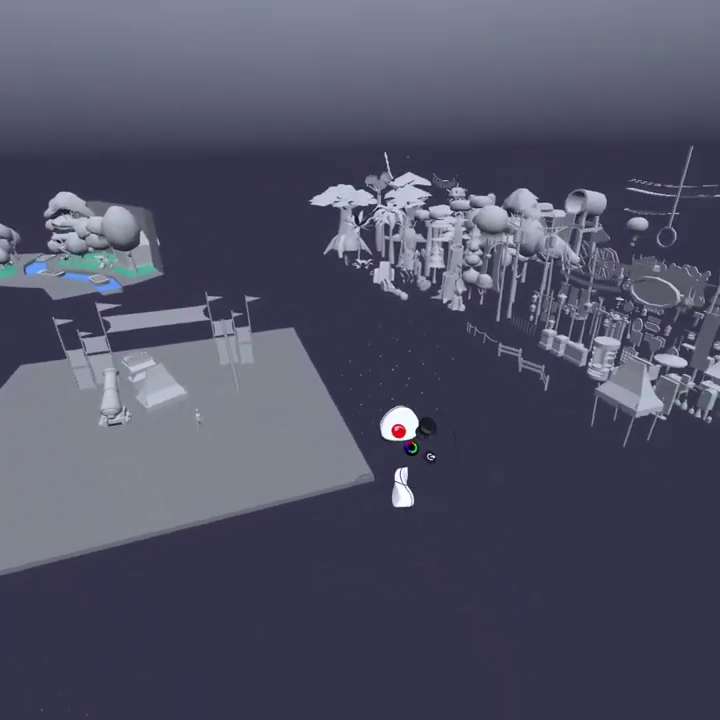
- Position the bunting garland between the flag poles at the back of the circus scene
click(370, 482)
drag(386, 291, 566, 296)
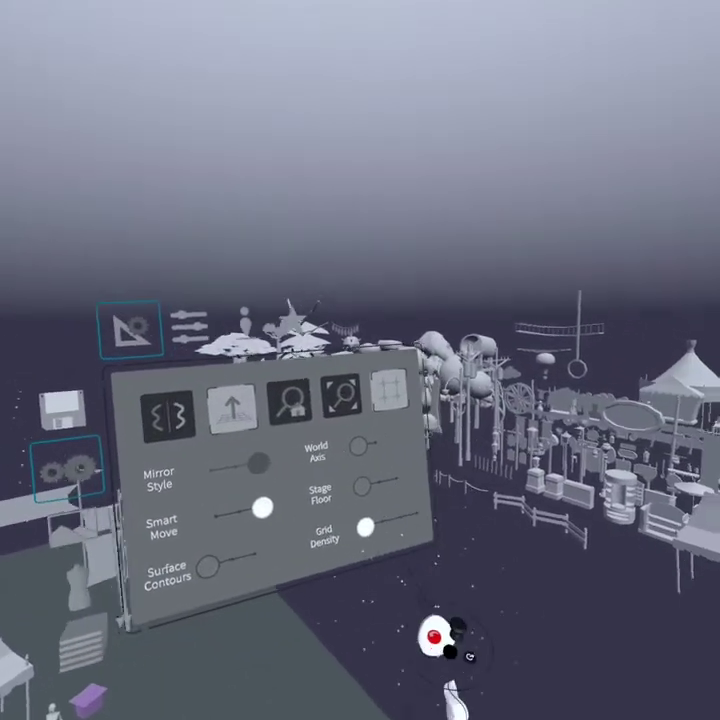
mouse_move(352, 482)
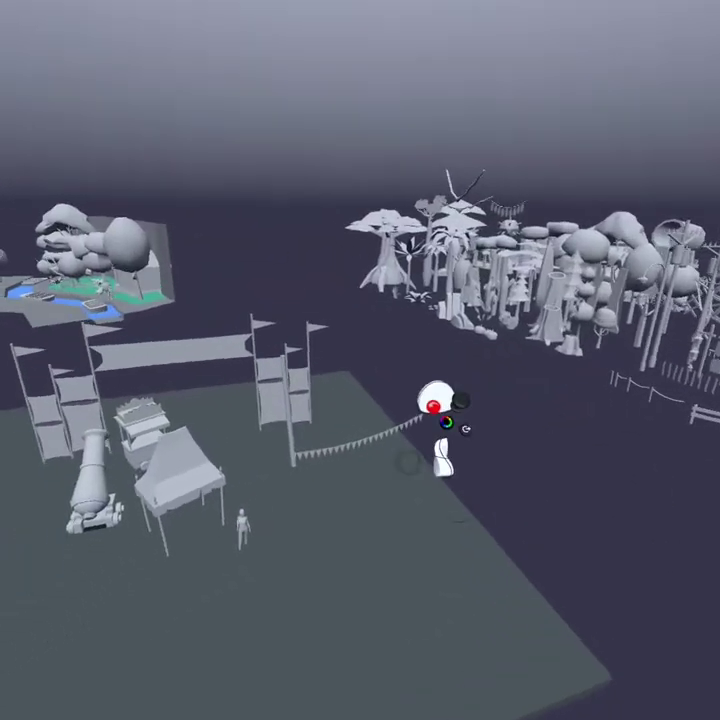
drag(430, 394, 360, 370)
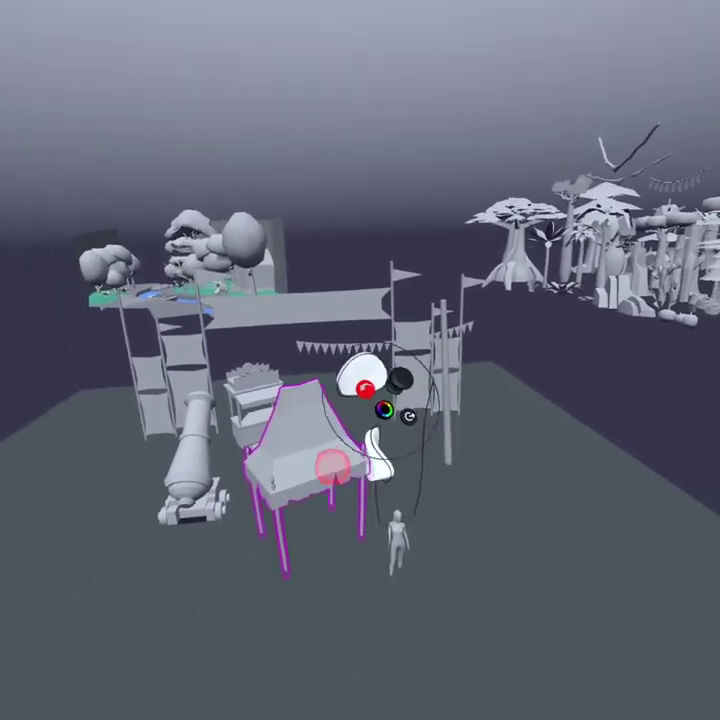
- Move the tent to the right of the food kiosk and turn the cannon by hand so its barrel faces the other way
click(333, 467)
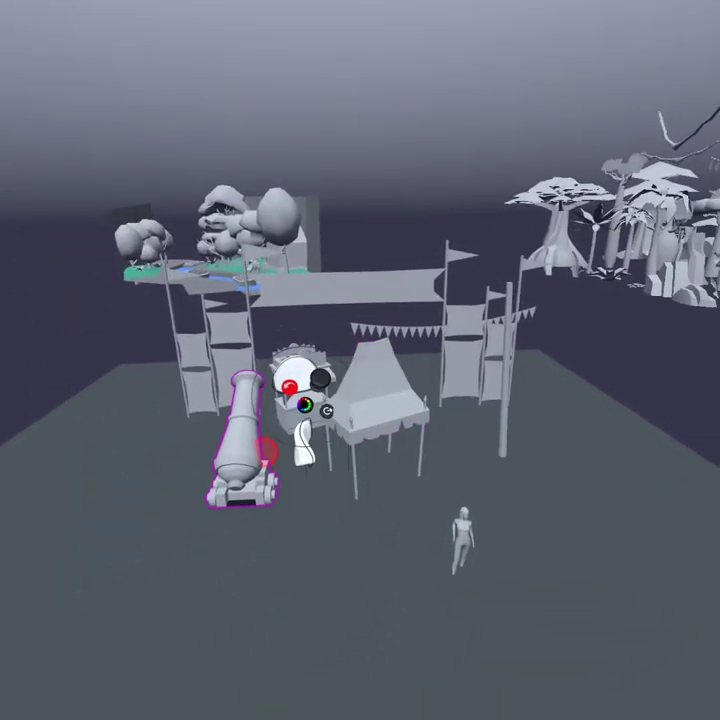
drag(323, 452, 337, 418)
drag(315, 364, 300, 364)
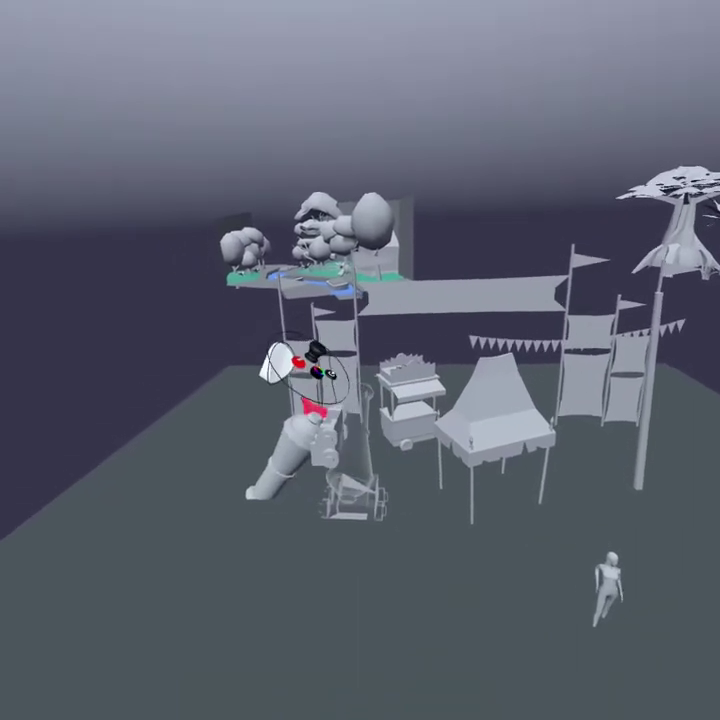
drag(328, 415, 290, 410)
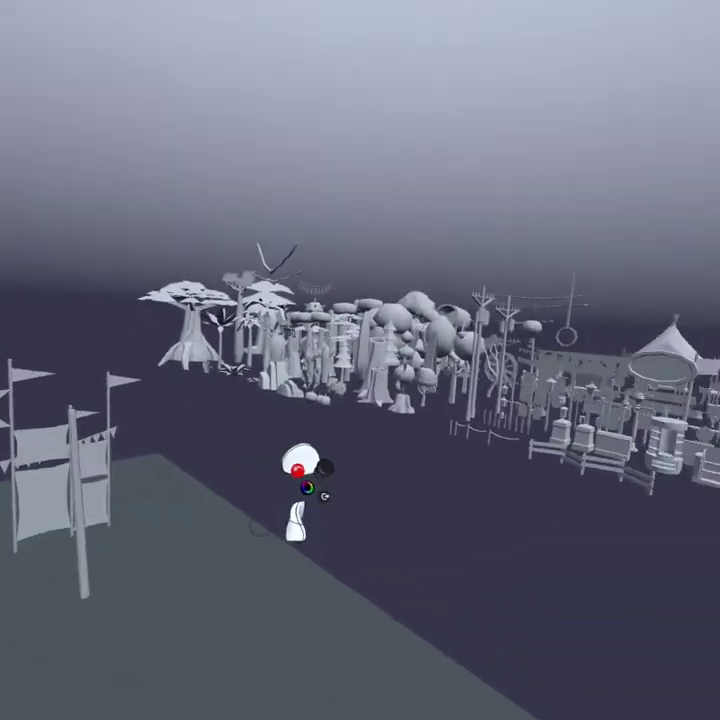
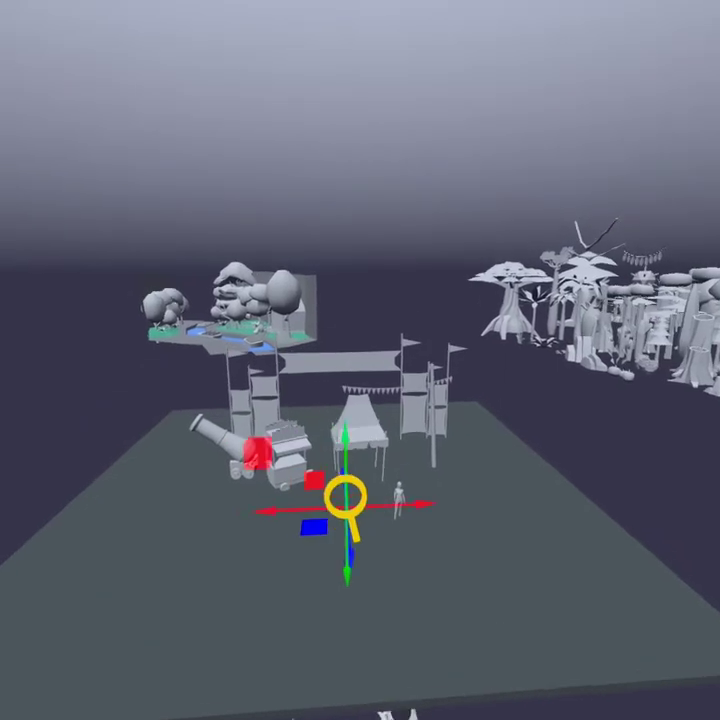
- Centre the tent beneath the gate banner and rotate it slightly about the green vertical axis
drag(370, 428, 337, 448)
key(e)
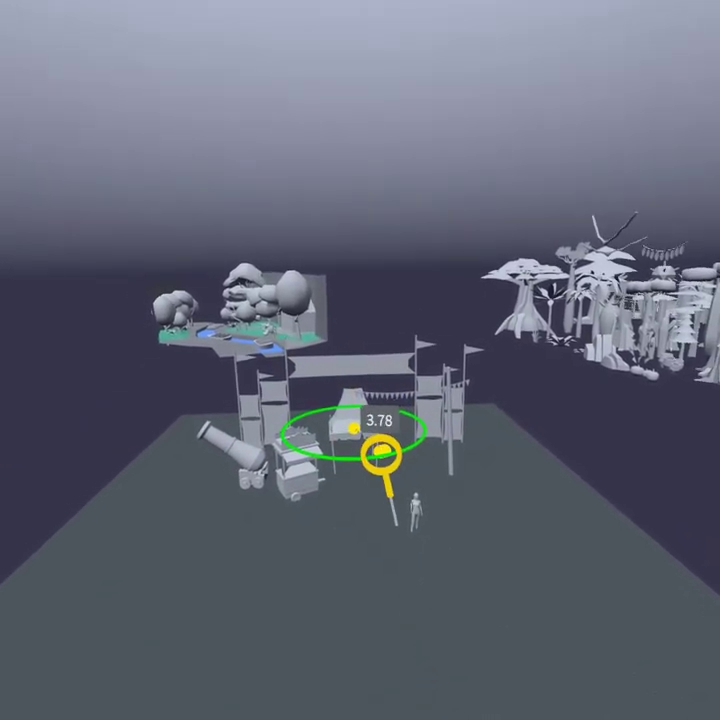
drag(380, 455, 388, 450)
click(358, 236)
- Move the mannequin over to stand in front of the tent
click(346, 477)
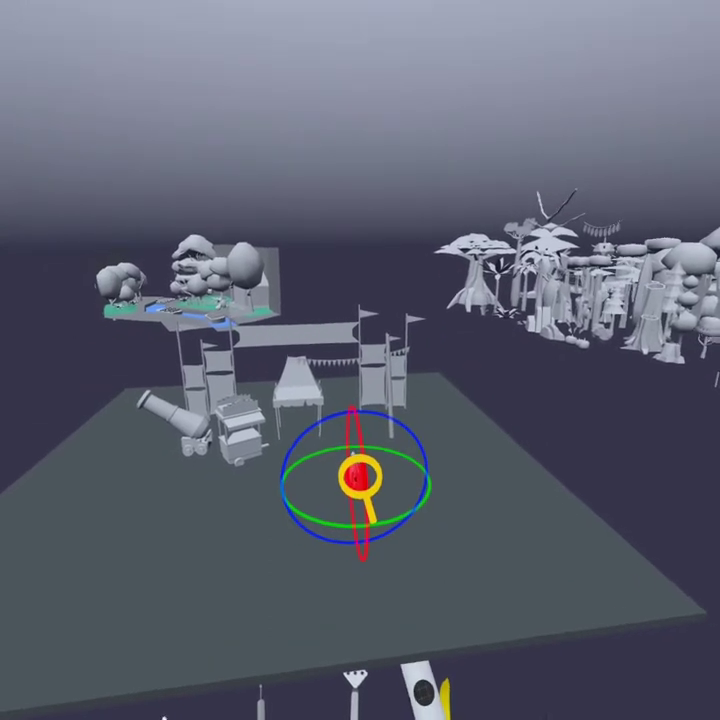
key(r)
key(w)
mouse_move(367, 403)
mouse_down()
mouse_move(368, 397)
mouse_move(362, 405)
mouse_up()
mouse_move(328, 467)
mouse_down()
mouse_move(312, 442)
mouse_move(291, 463)
mouse_move(312, 456)
mouse_move(296, 468)
mouse_move(327, 473)
mouse_up()
- Shift the cannon inward so it stands in front of the left banner tower
click(252, 264)
click(270, 456)
key(e)
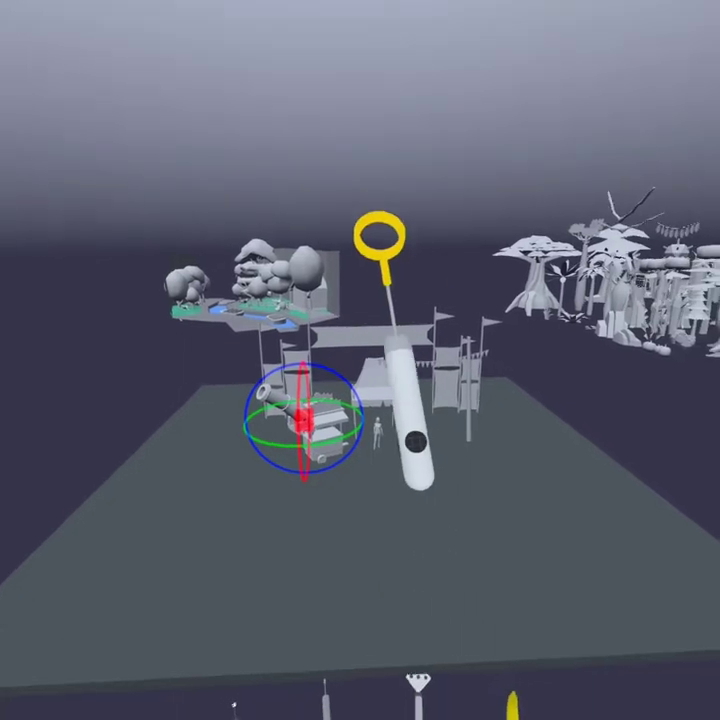
click(317, 234)
- Move the food kiosk to the right side of the tent and adjust its rotation to suit the new spot
click(337, 456)
key(w)
drag(317, 445, 360, 452)
key(e)
drag(422, 442, 426, 440)
drag(380, 461, 352, 463)
key(r)
key(w)
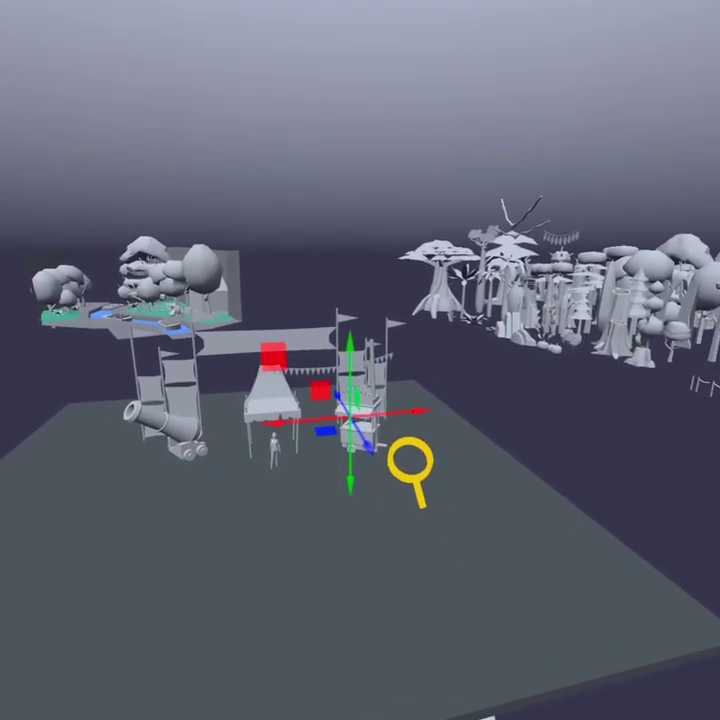
drag(350, 345, 370, 342)
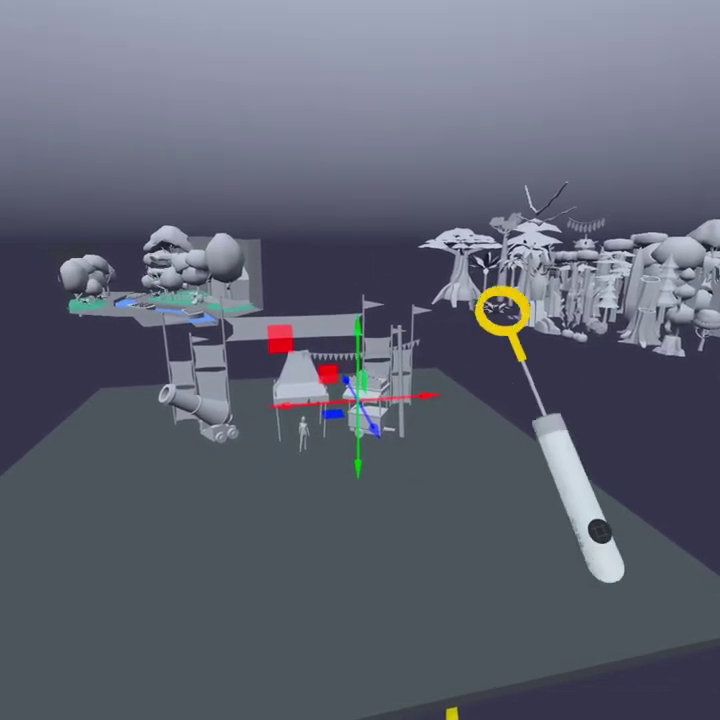
key(Escape)
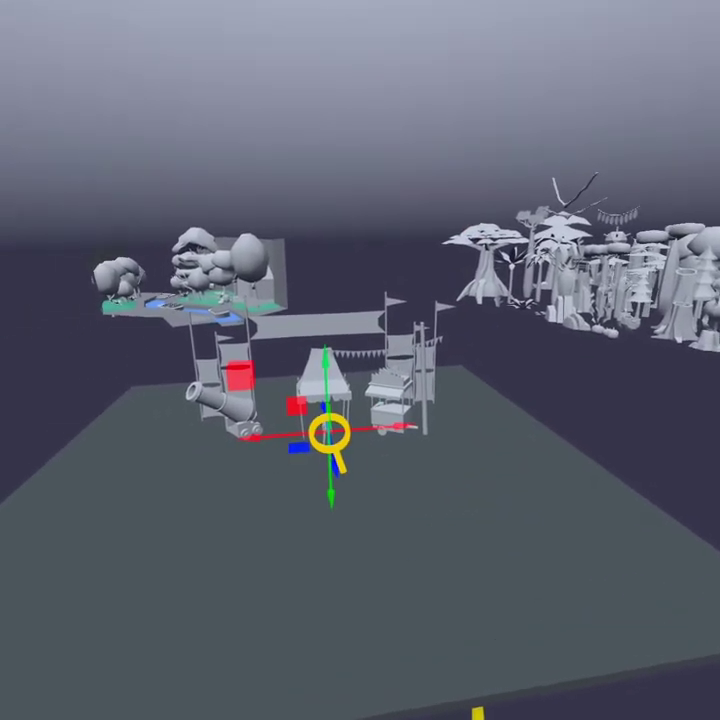
- Fine-tune the mannequin's position in front of the tent and deselect it
drag(341, 383, 337, 360)
click(182, 607)
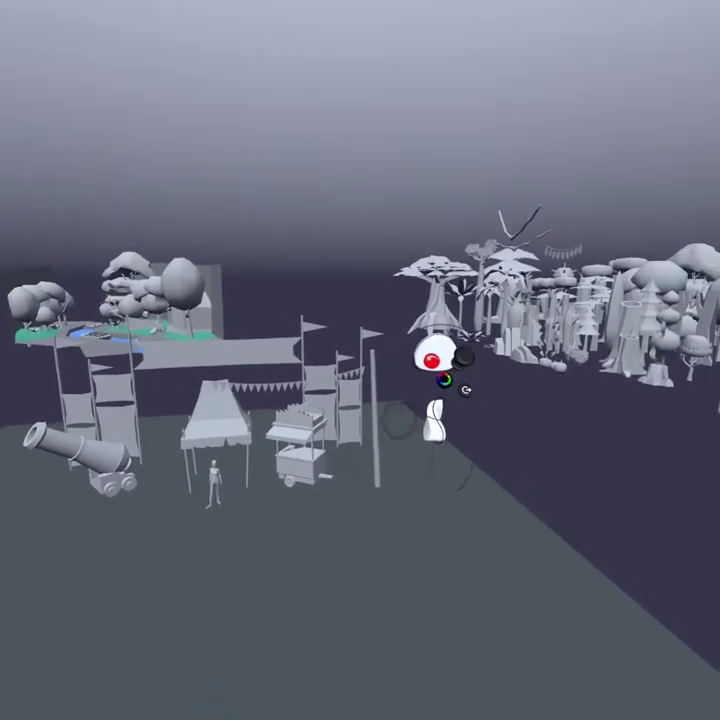
- Add pole and bunting copies on both sides of the gate and rotate the right-hand bunting
mouse_move(383, 446)
mouse_down()
mouse_move(387, 430)
mouse_move(377, 432)
mouse_up()
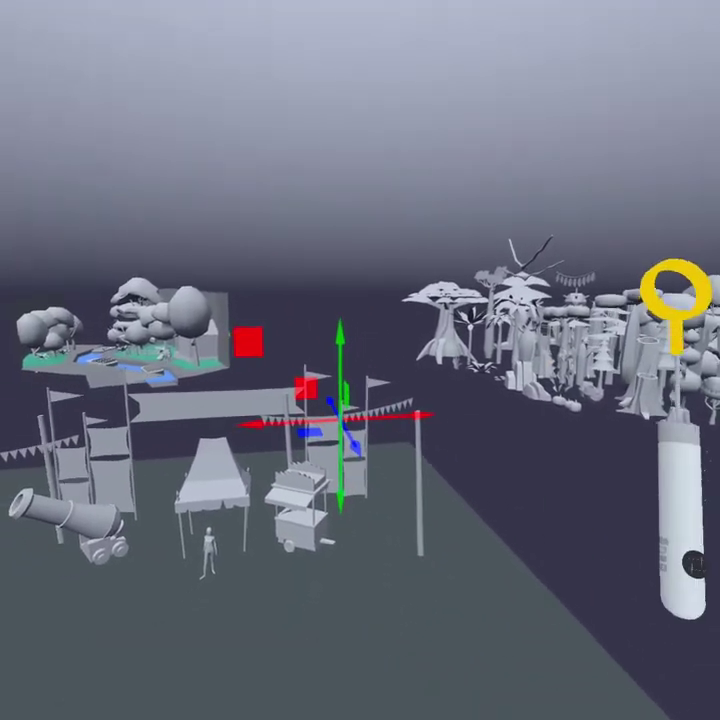
key(e)
drag(310, 463, 262, 470)
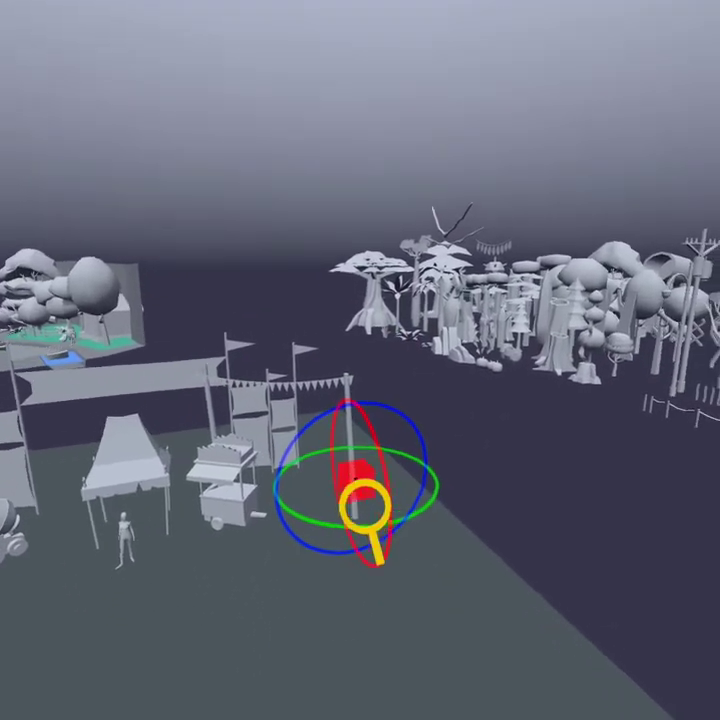
- Line up the right outer pole with the bunting's end and move the inner pole forward between the tent and kiosk
key(r)
mouse_move(352, 535)
mouse_down()
mouse_move(343, 560)
mouse_move(349, 513)
mouse_up()
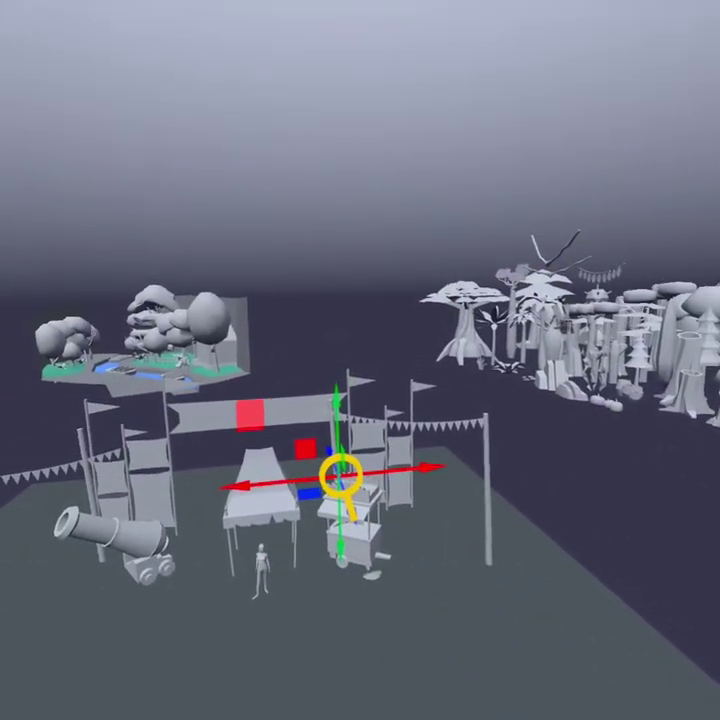
drag(307, 508, 308, 536)
click(320, 260)
- Move the left outer pole about 27 cm outward toward the slab's left edge
click(313, 505)
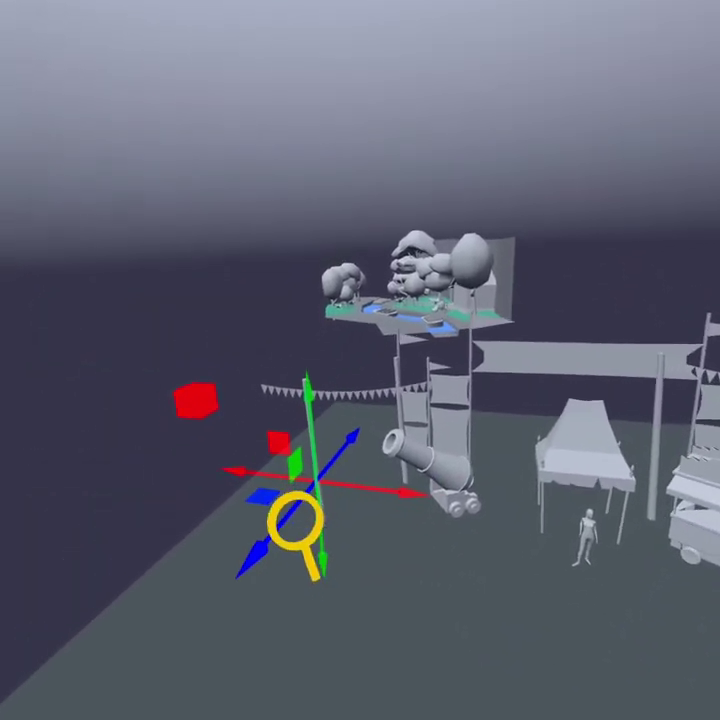
drag(338, 508, 253, 497)
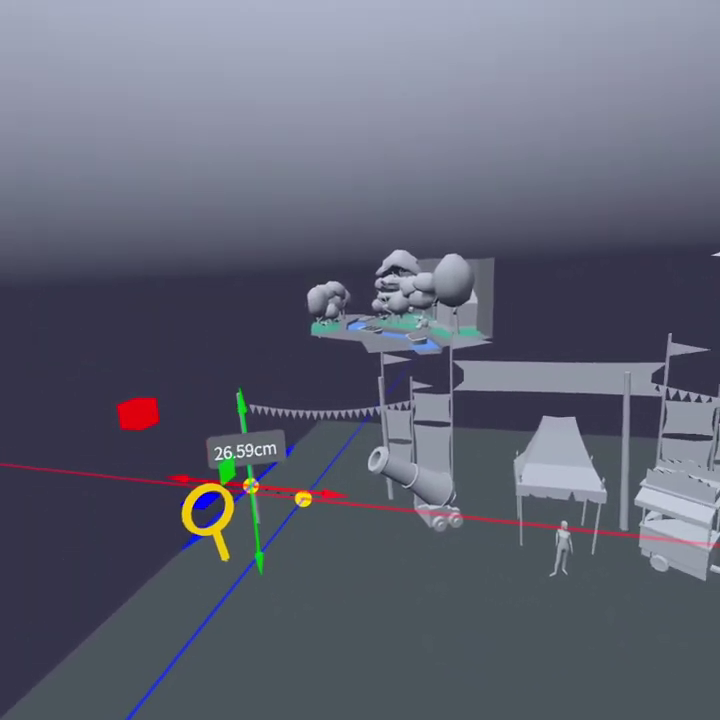
drag(210, 508, 216, 495)
click(236, 395)
- Rotate the left bunting so it runs from the banner tower to the left outer pole
click(335, 457)
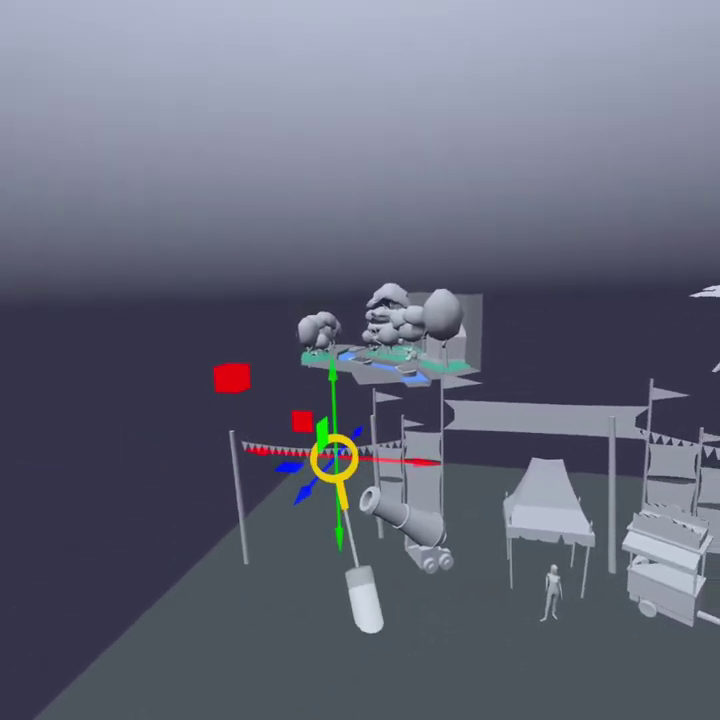
key(e)
drag(254, 476, 272, 480)
click(325, 260)
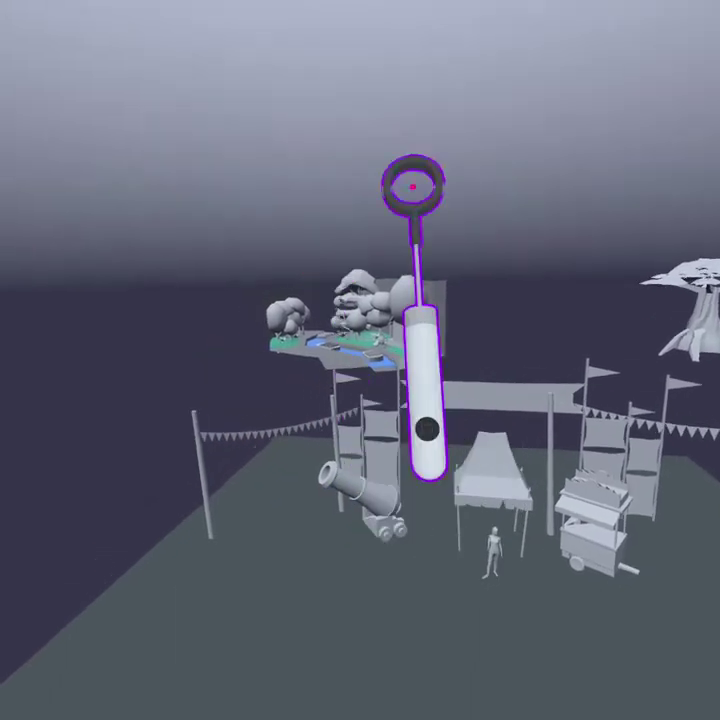
- Adjust the left outer pole's position to line up with the free end of the rotated bunting
click(315, 499)
key(r)
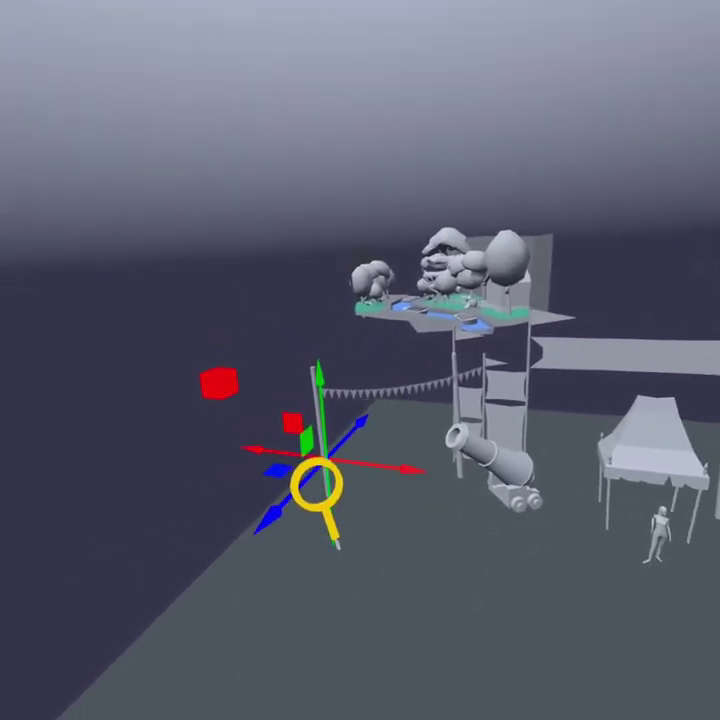
drag(287, 485, 266, 500)
click(276, 382)
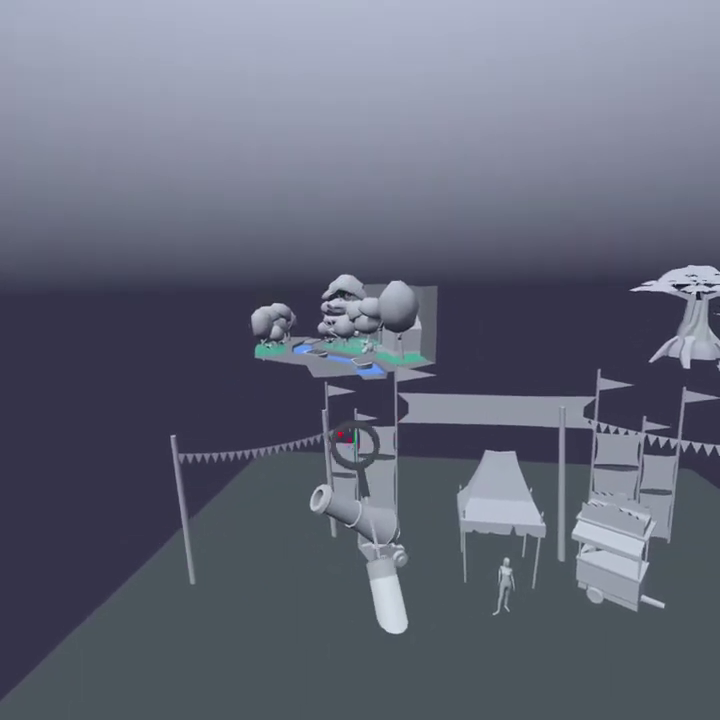
- Shift the left inner pole slightly inward from the outer edge of the left banner tower
click(338, 474)
drag(312, 490, 326, 482)
click(344, 185)
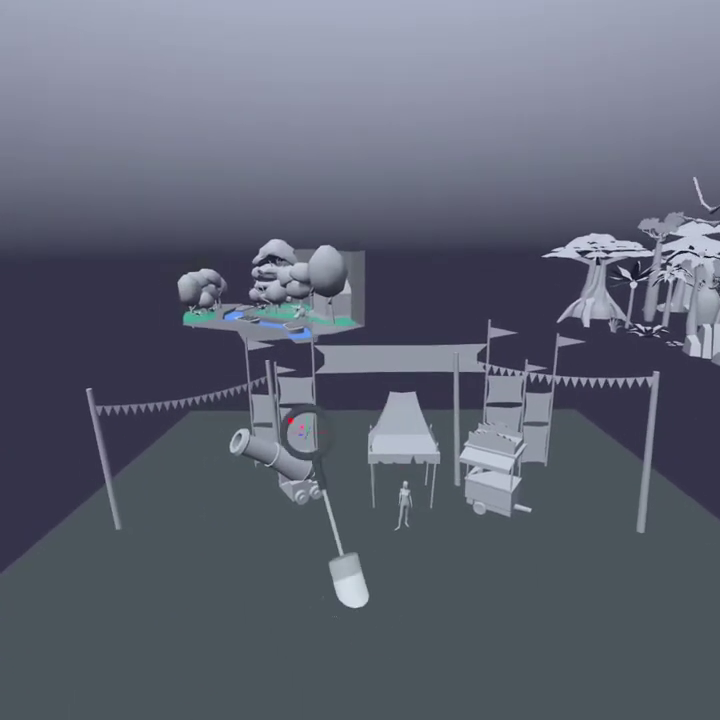
- Move the cannon slightly toward the tent and adjust its orientation with the transform gizmo
drag(347, 362, 364, 367)
key(r)
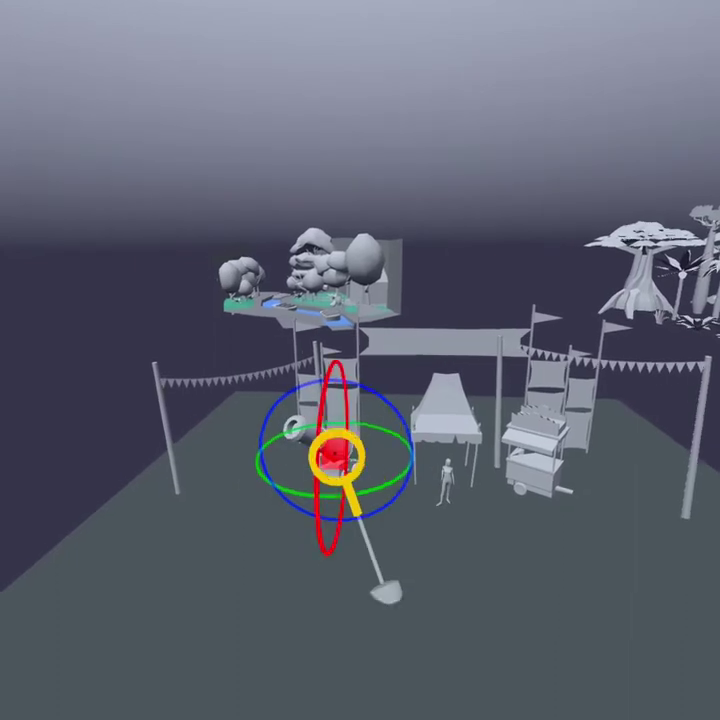
click(337, 457)
drag(338, 456, 297, 457)
click(326, 339)
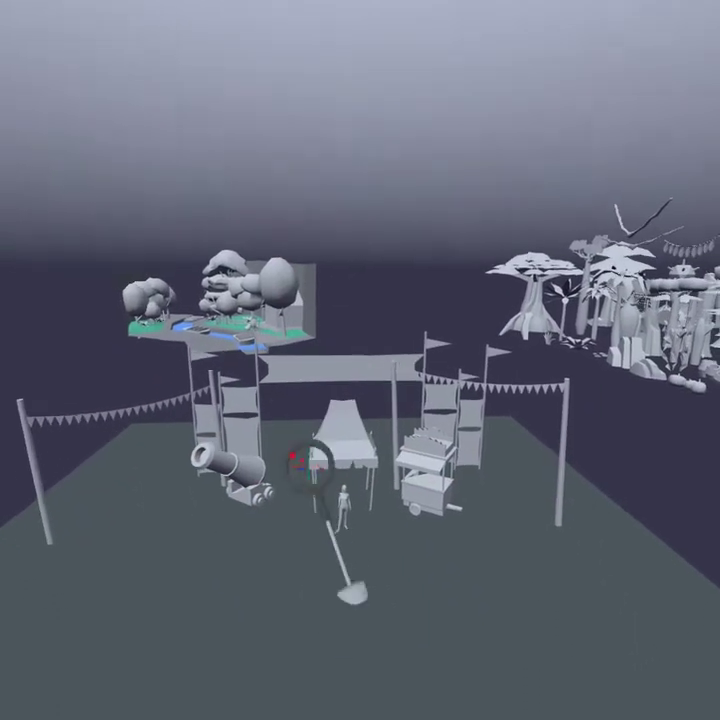
- Select the tent, adjust its rotation about the green vertical axis and deselect it
click(350, 436)
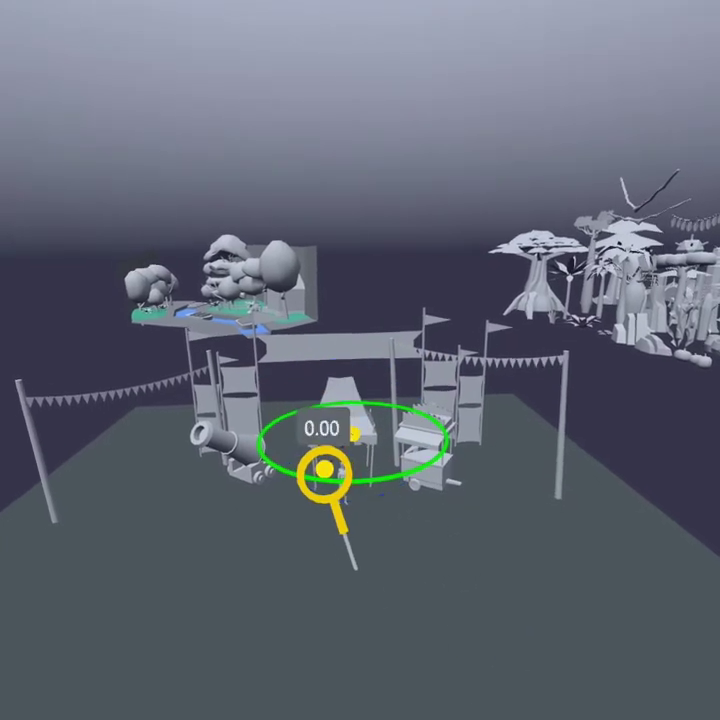
drag(330, 478, 336, 476)
click(352, 233)
- Rotate the food kiosk and shift it slightly toward the right outer pole
click(370, 440)
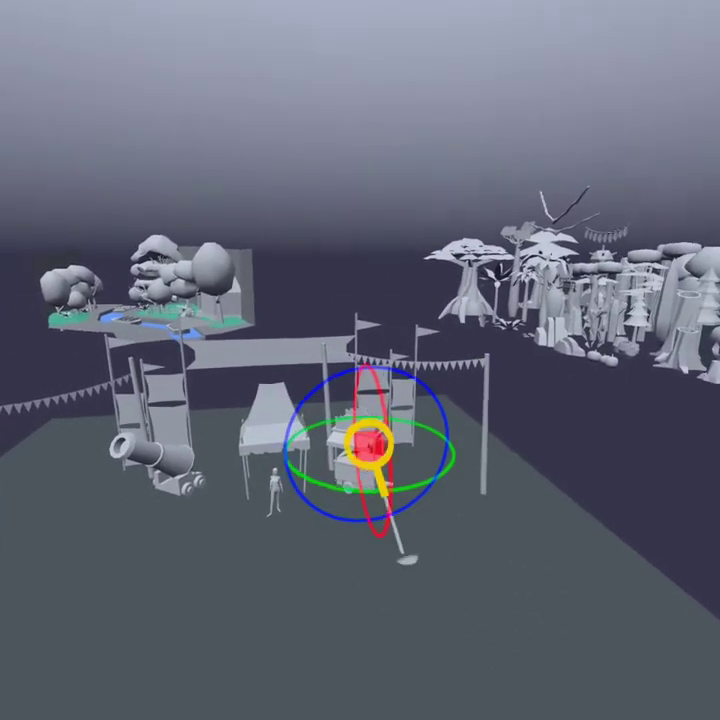
drag(341, 469, 368, 455)
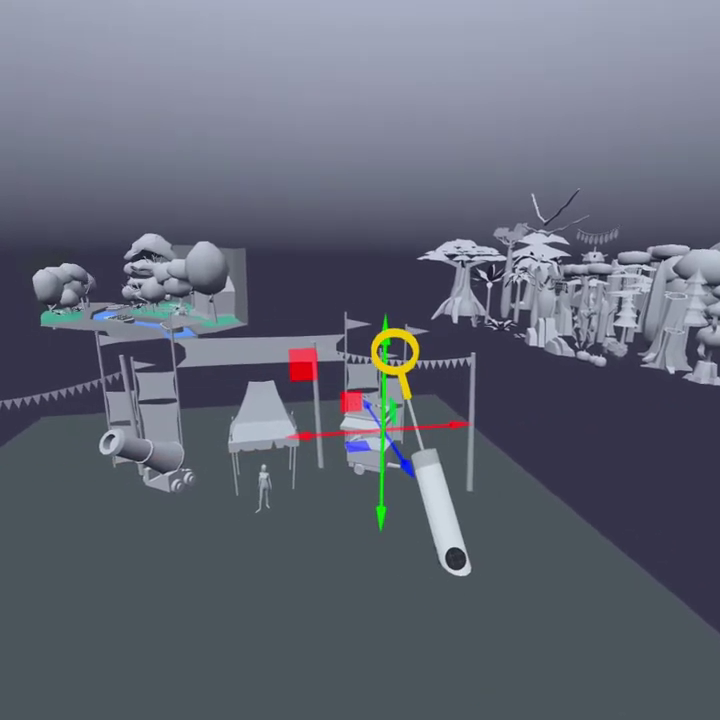
drag(406, 350, 428, 341)
click(590, 662)
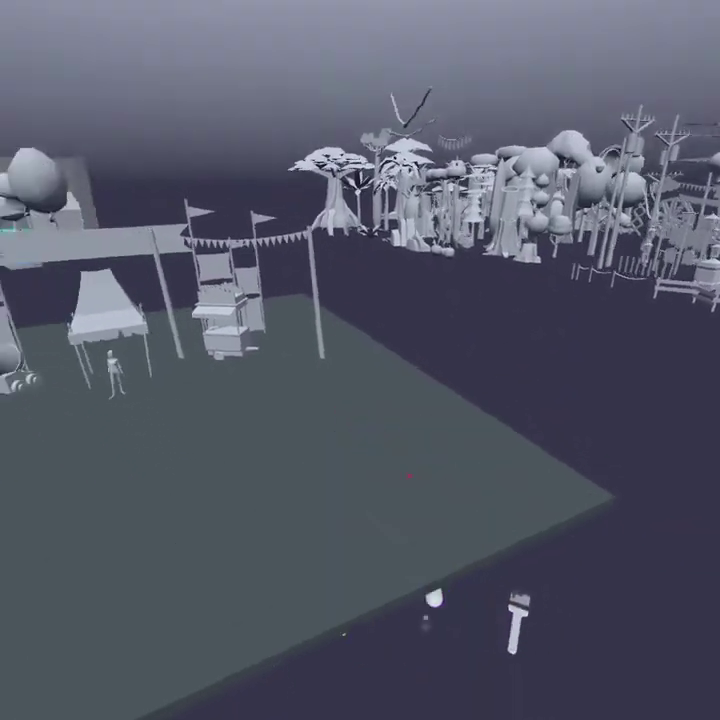
- Reselect the food kiosk and refine its placement and rotation in front of the right banner tower
click(333, 452)
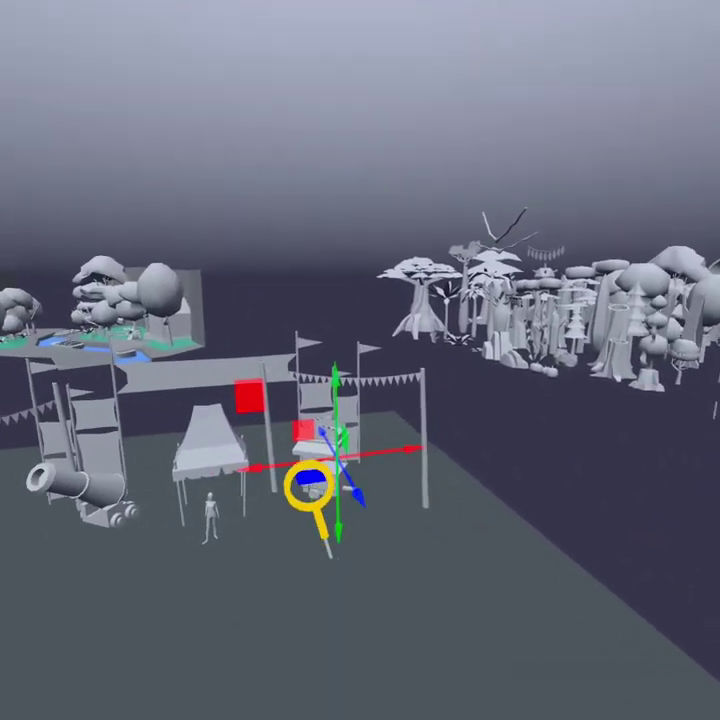
drag(310, 487, 356, 462)
key(e)
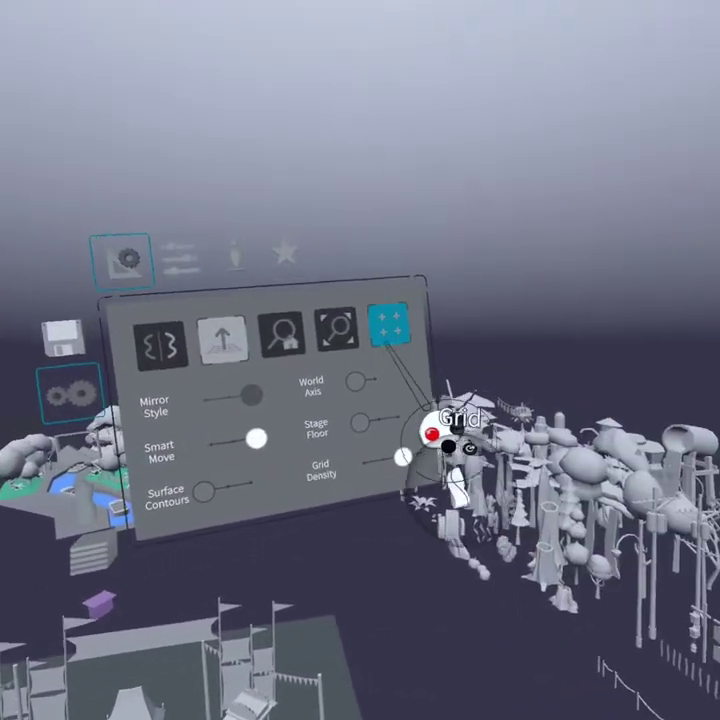
- Turn off grid snapping
click(386, 319)
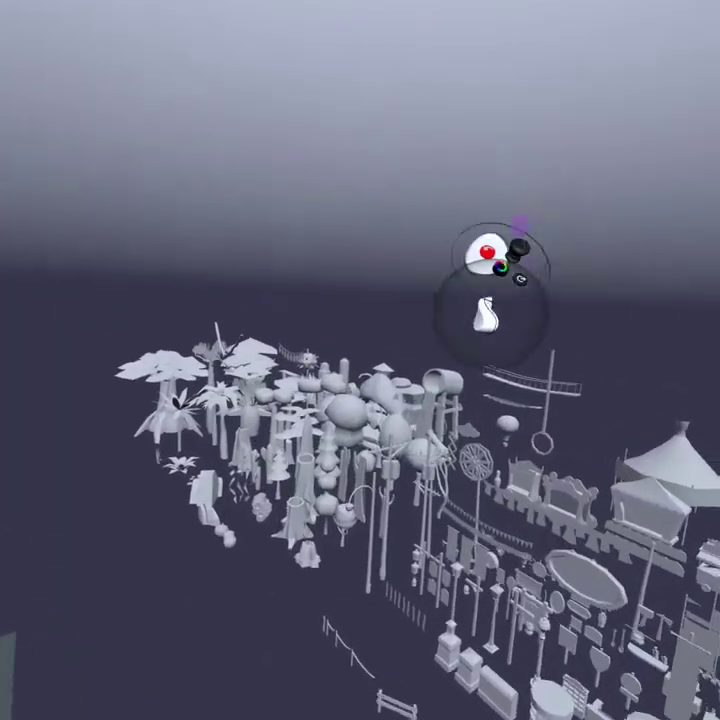